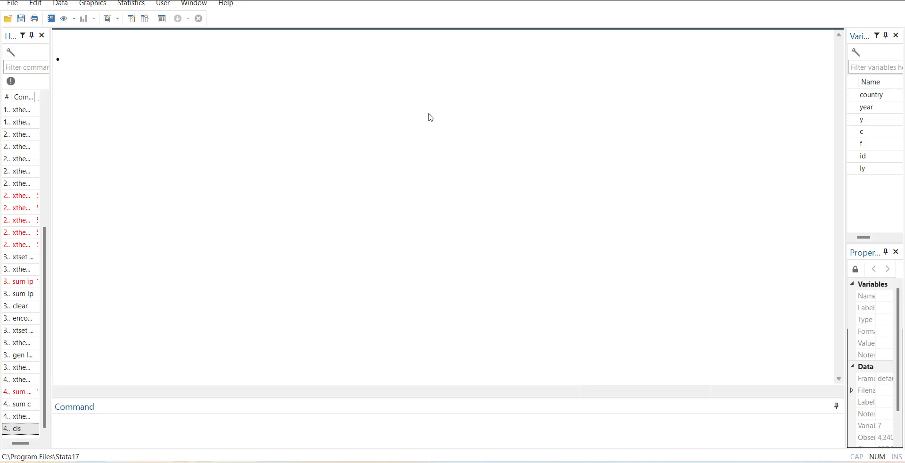
Look over the dataset, then declare it a panel by id and year with xtset
left_click(220, 433)
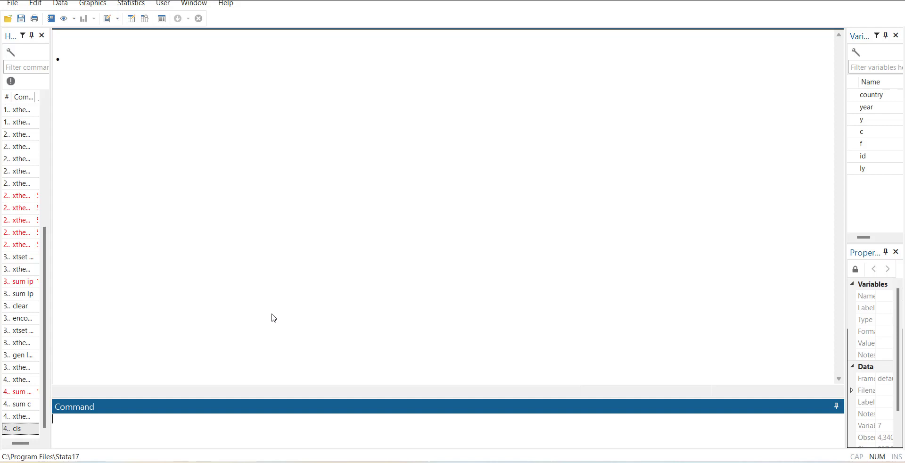
left_click(131, 19)
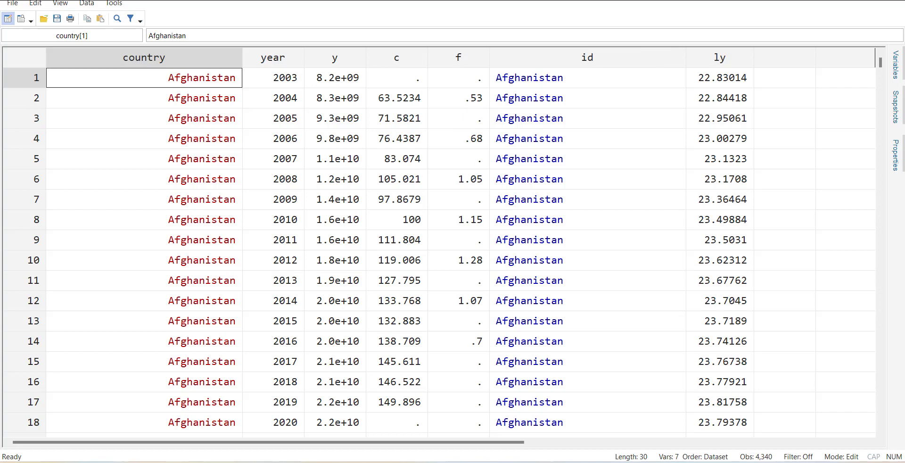
key("alt+Tab")
left_click(327, 437)
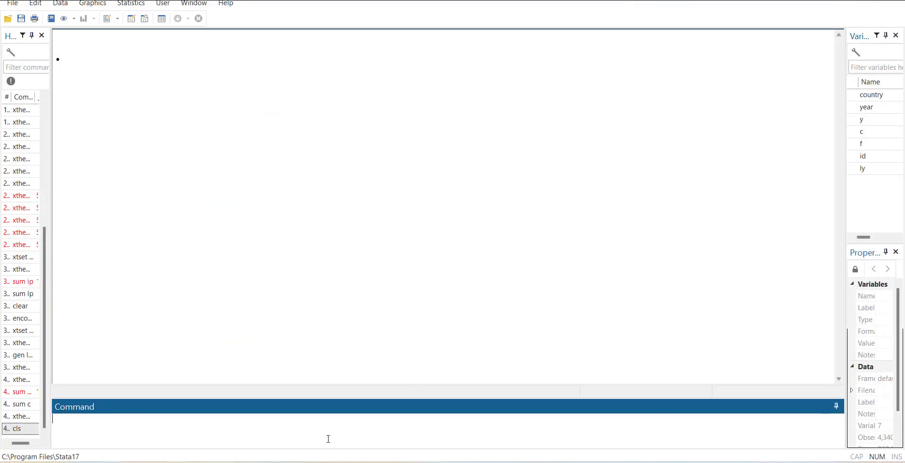
type("xtset id year")
key("Return")
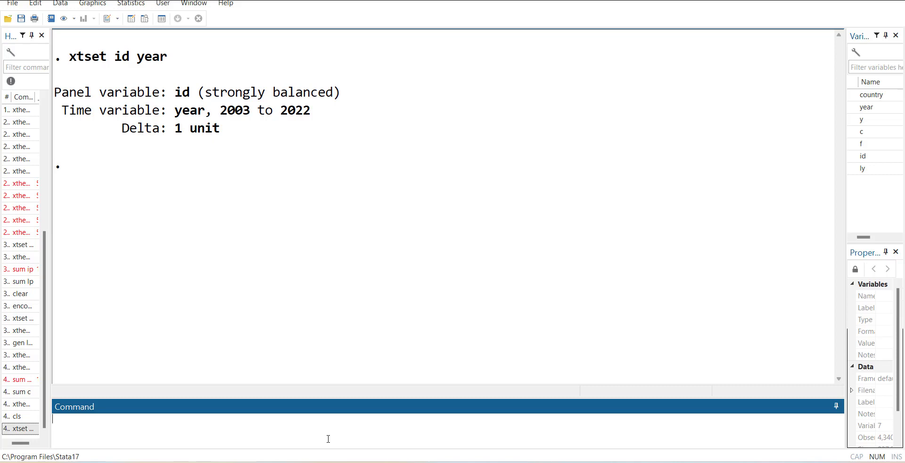
Open the xthenreg help file and scroll through it
type("help xthenreg")
key("Return")
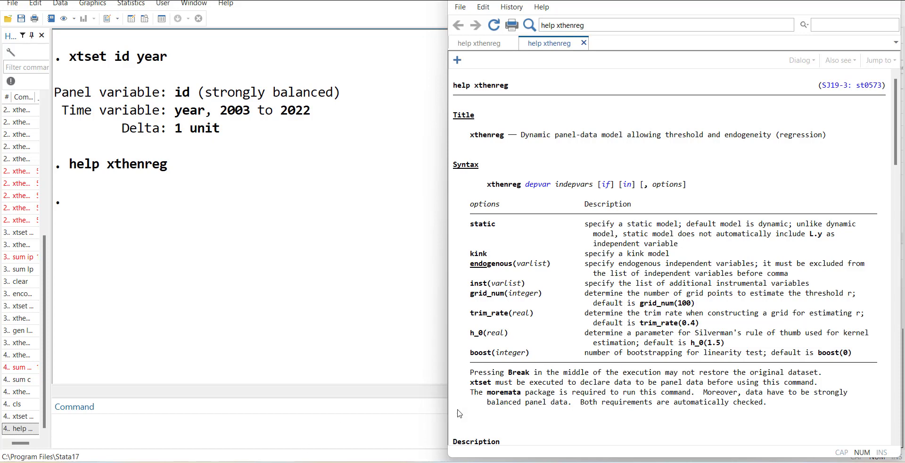
scroll(568, 399, "down", 14)
scroll(568, 398, "down", 18)
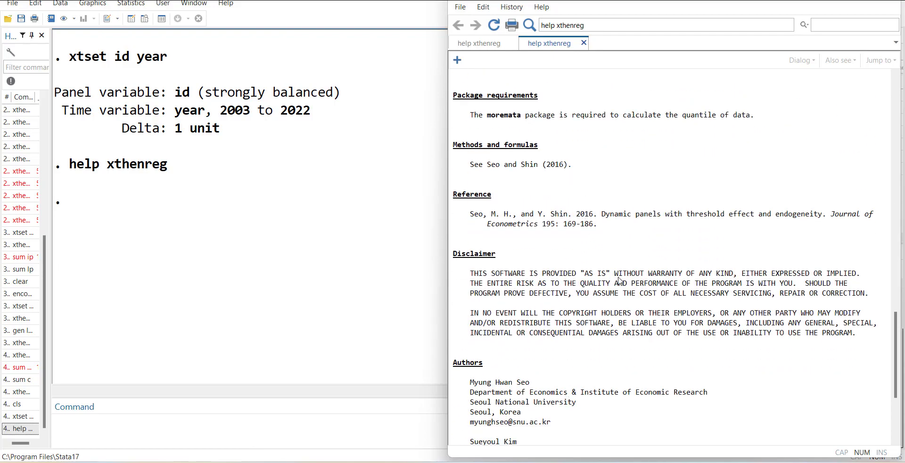
Close the help and run ly on c and f with endogenous(c) inst(f), misspelled as xthegreg
left_click(884, 1)
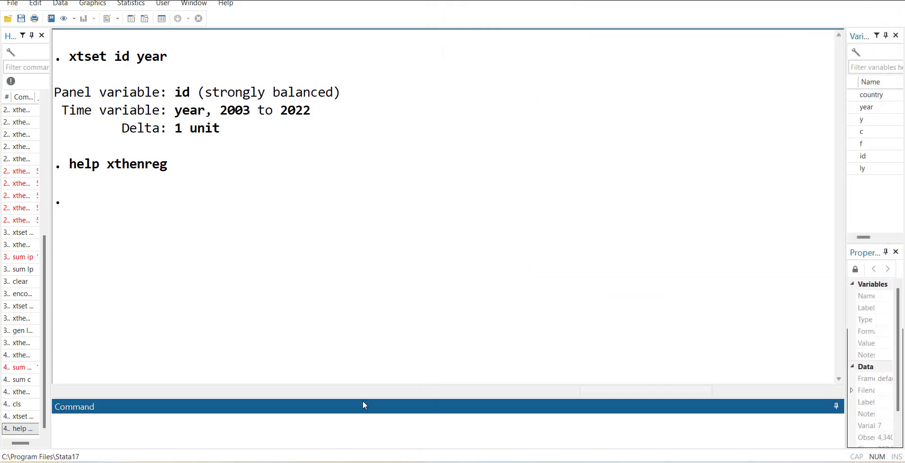
type("xtheg")
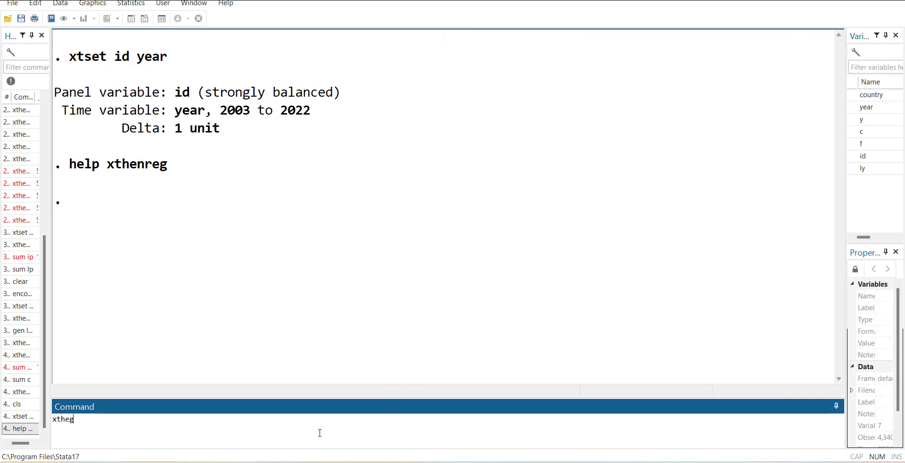
type("reg ly c g")
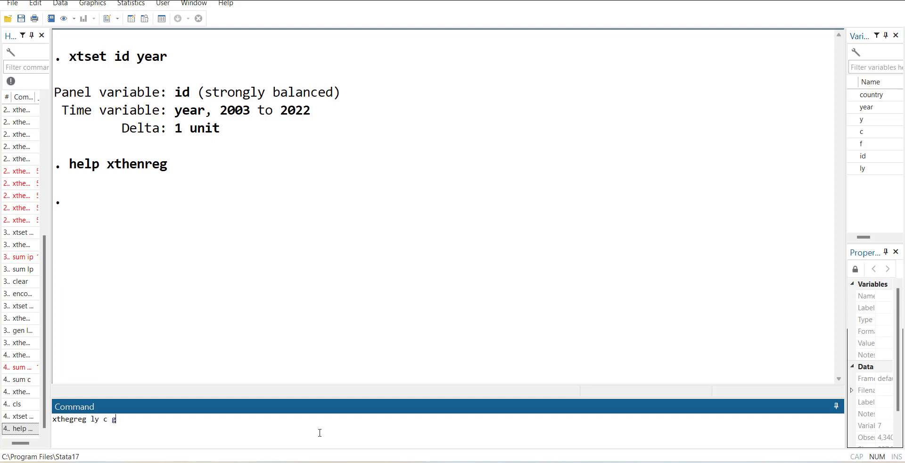
key("BackSpace")
type("f, ed")
key("BackSpace")
type("ndogenous(c) inst(f)")
key("Return")
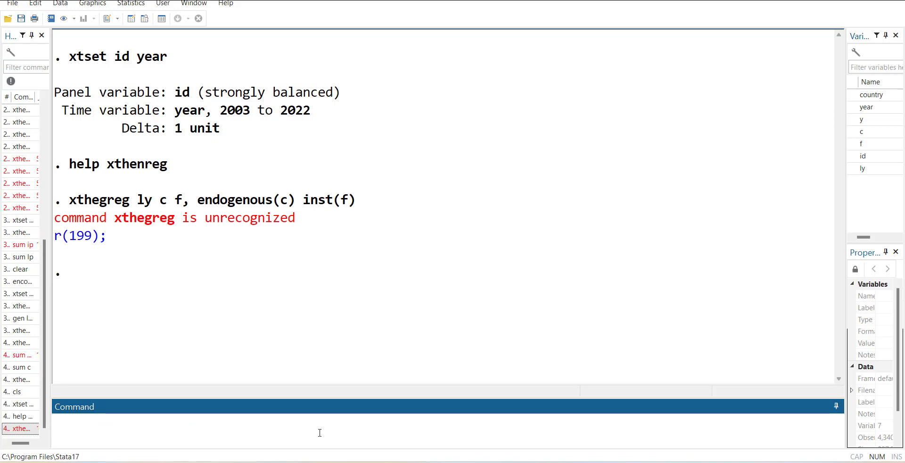
Correct the recalled command to xthenreg and rerun it, giving threshold r = 104.3457
key("Page_Up")
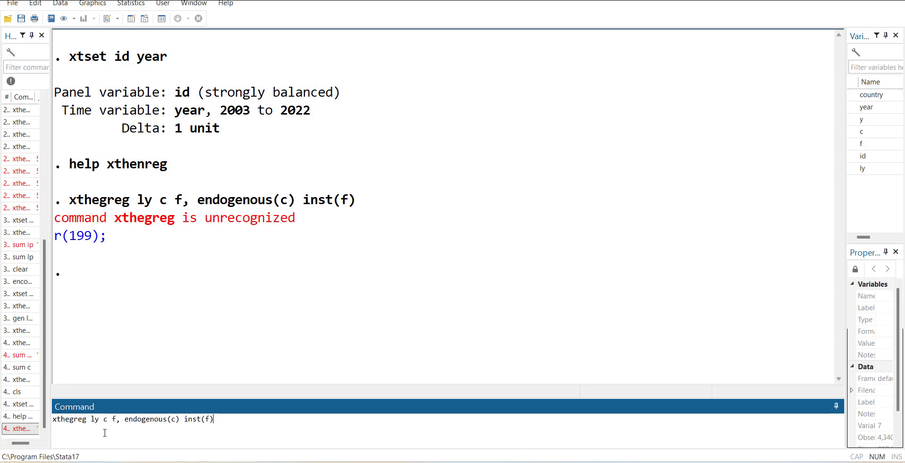
key("BackSpace")
type("n")
key("Return")
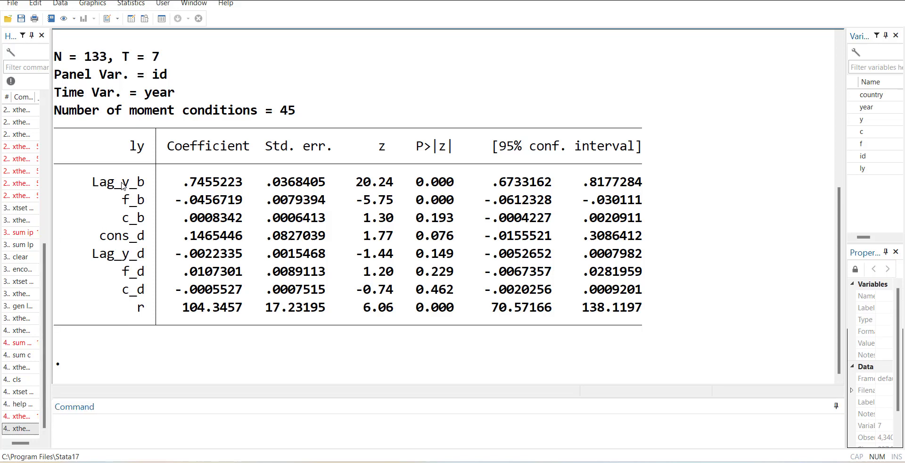
Show summary statistics for c: 3,619 observations, mean 164.1787
left_click(165, 154)
left_click(219, 428)
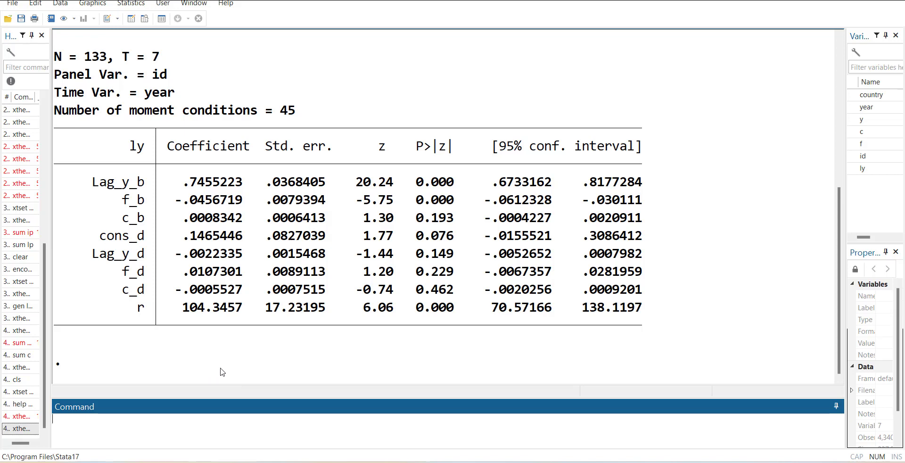
type("sum ")
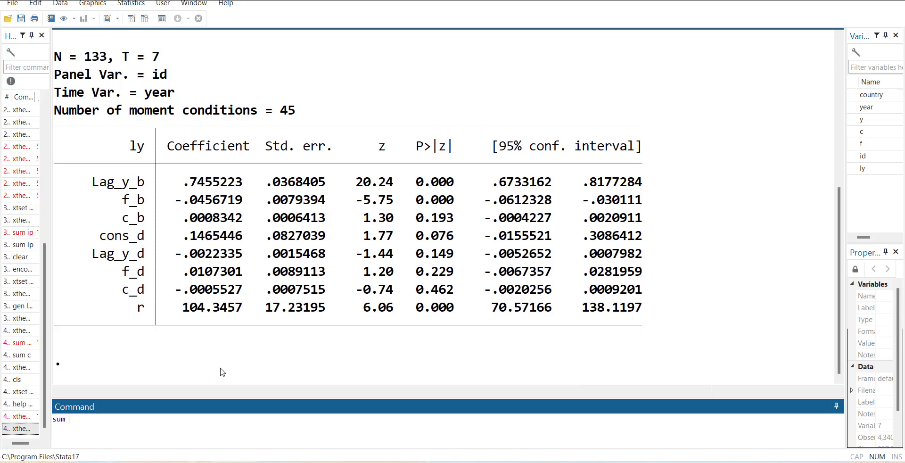
type("c")
key("Return")
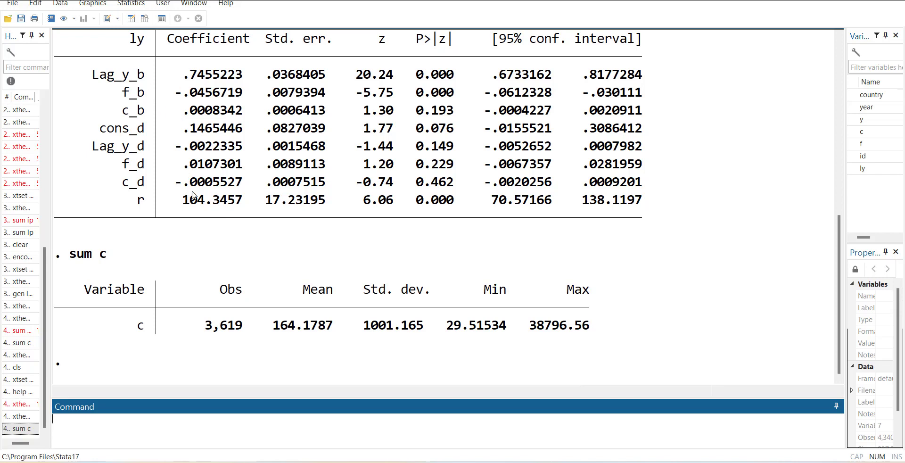
Highlight the Lag_y_d, f_d and c_d coefficient rows in the regression output
scroll(192, 195, "up", 1)
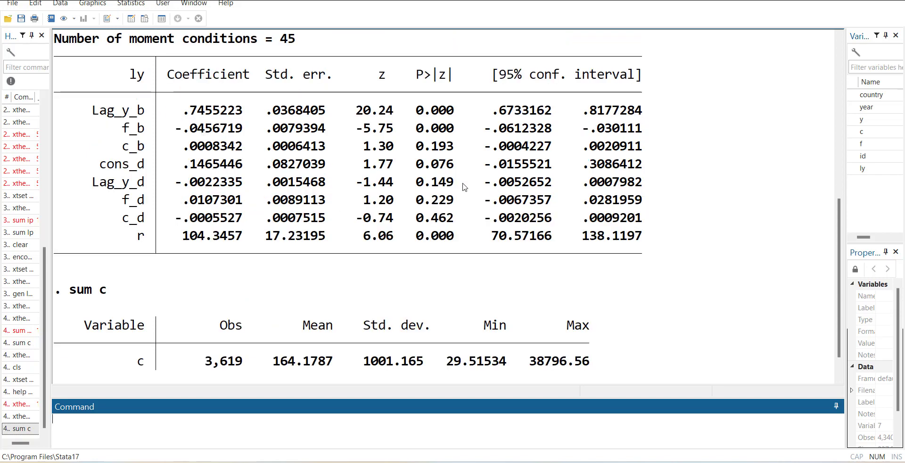
left_click_drag(454, 182, 367, 226)
left_click(380, 221)
mouse_move(170, 183)
left_mouse_down()
mouse_move(572, 201)
mouse_move(644, 218)
left_mouse_up()
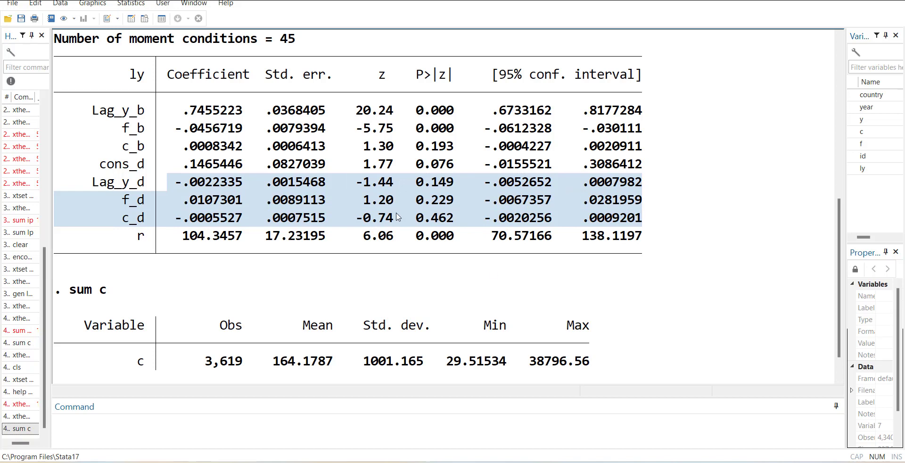
left_click(308, 434)
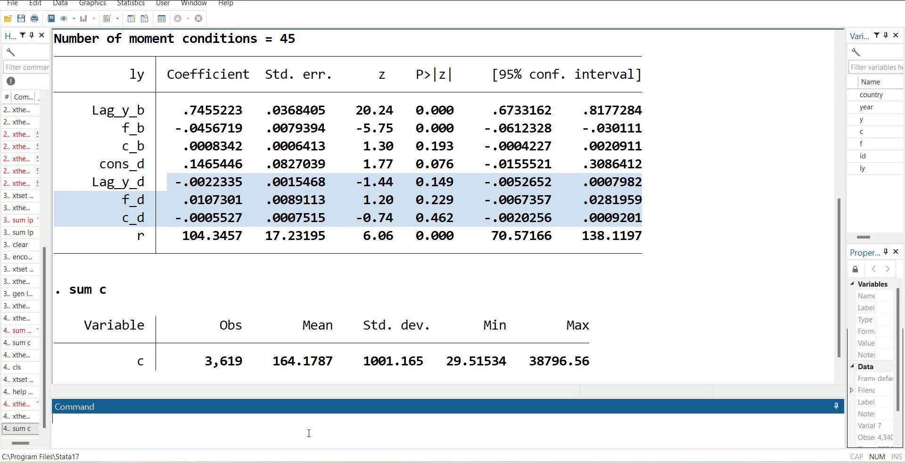
Rerun the xthenreg command with the static option, giving threshold r = 105.2371 and 33 moment conditions
key("Page_Up")
key("Page_Up")
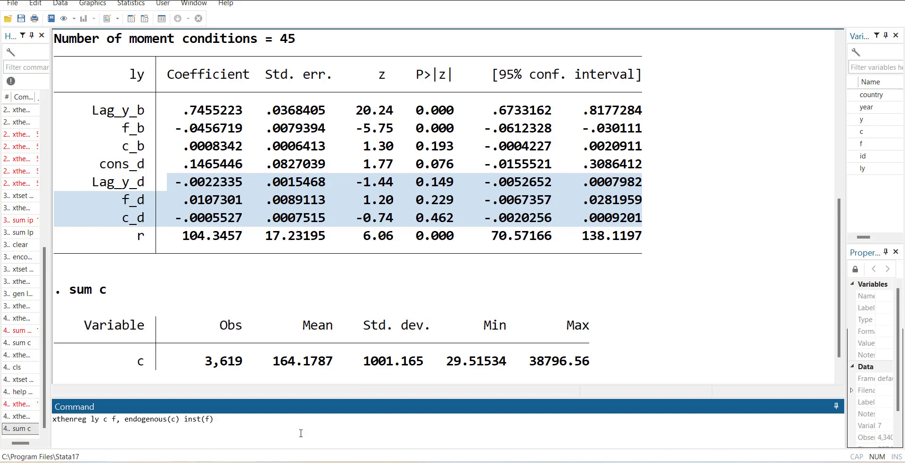
type("static")
key("Return")
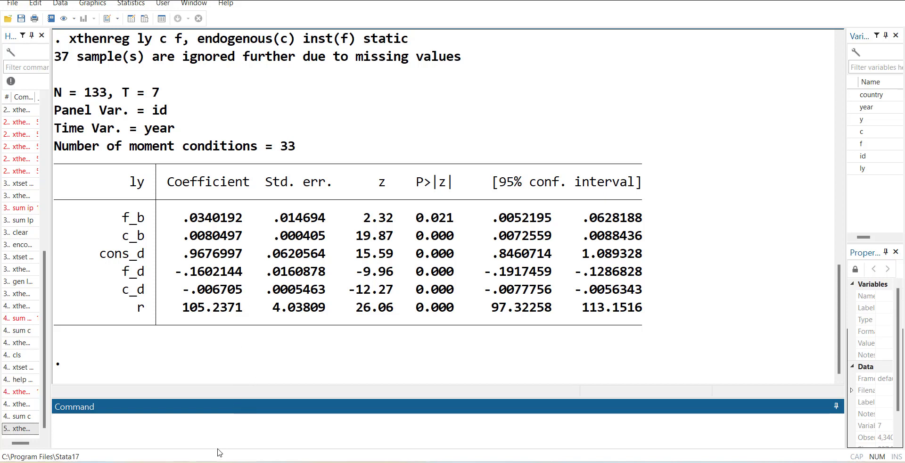
key("Page_Up")
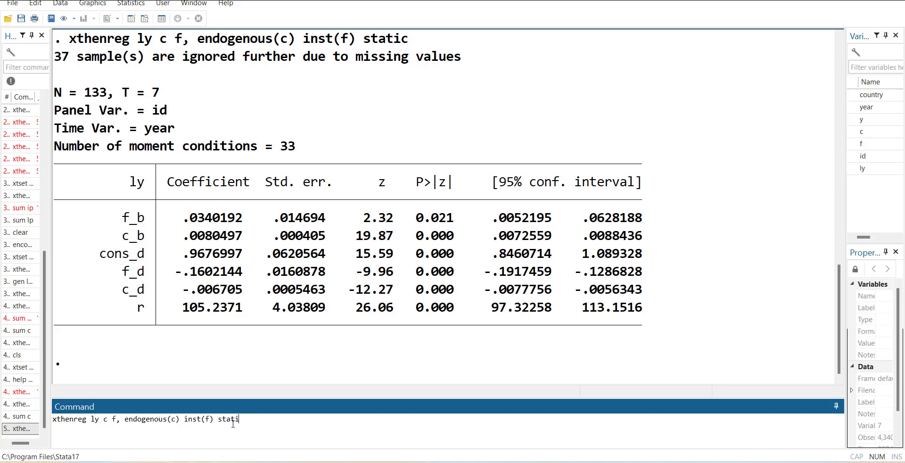
Run xthenreg ly c f, endogenous(c) inst(f) static kink, giving kink_slope = -.0046232
type("tic kink")
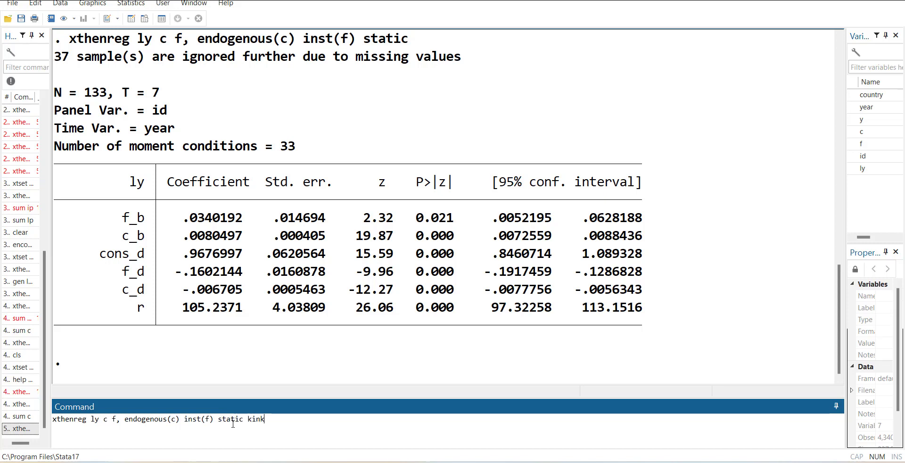
key("Return")
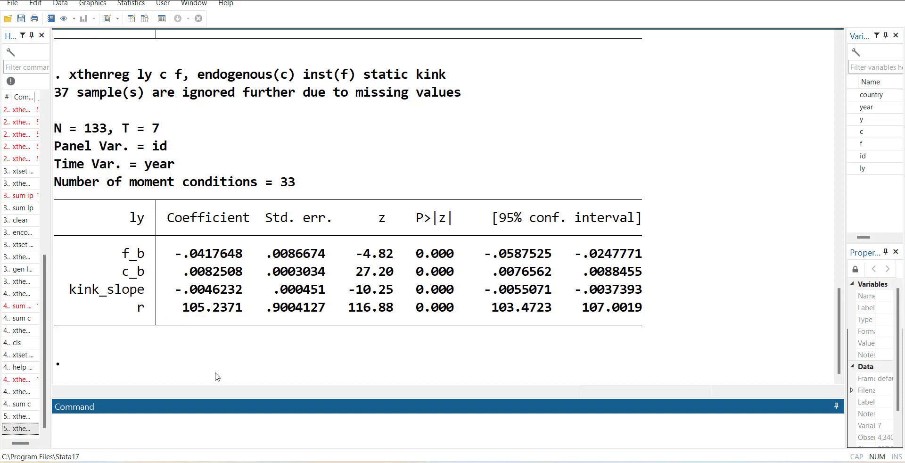
Drop the static option from the kink command and rerun it, giving threshold r = 113.8542
key("Page_Up")
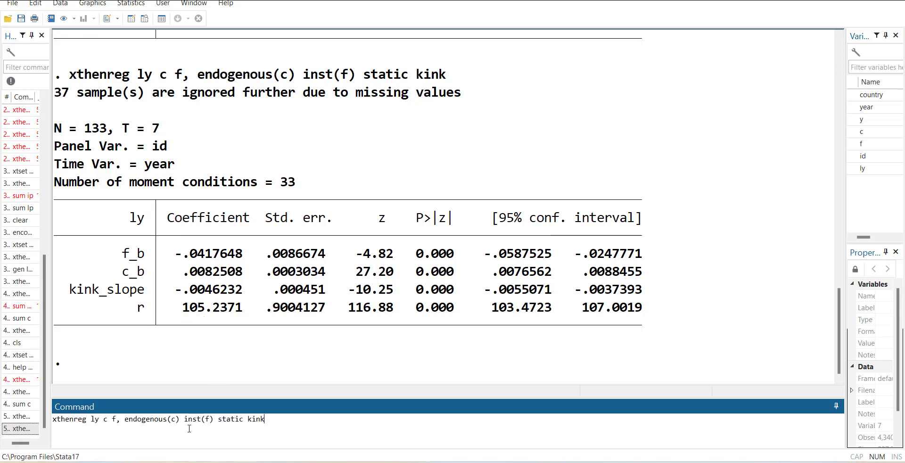
key("BackSpace")
key("BackSpace")
key("BackSpace")
key("BackSpace")
key("BackSpace")
key("BackSpace")
key("BackSpace")
key("Return")
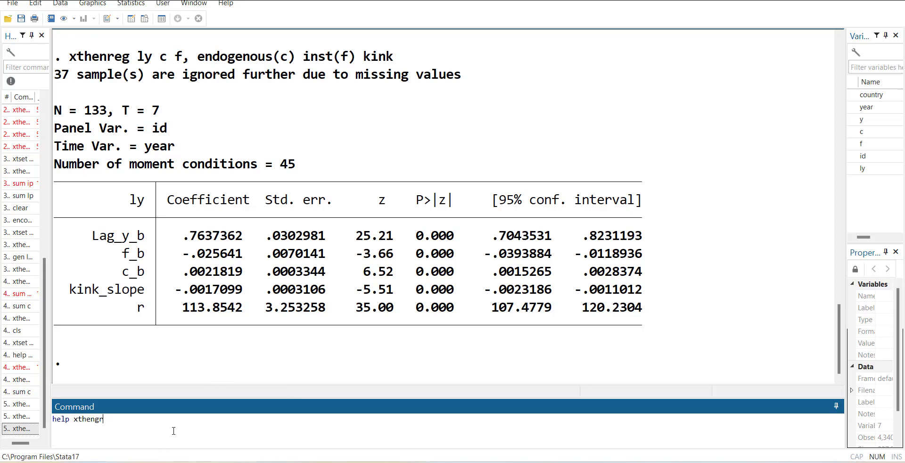
Read the xthenreg help's options, description and stored results, then switch to the Stata Journal PDF
type("eg")
key("Return")
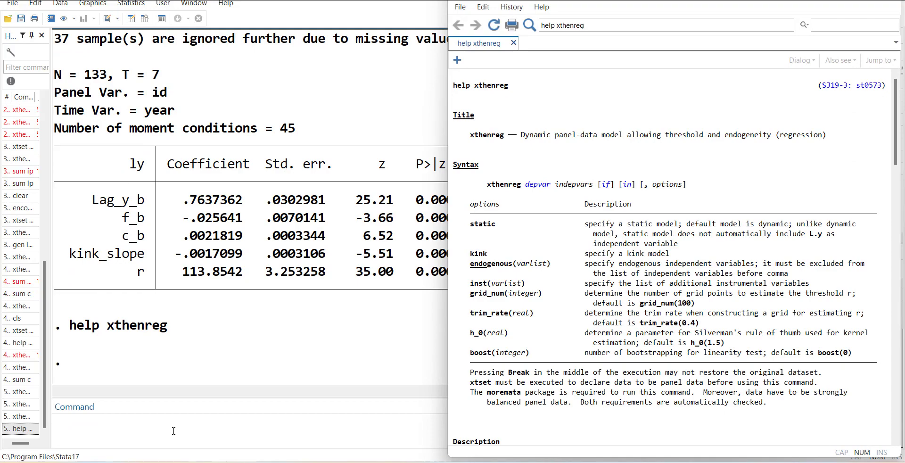
scroll(543, 374, "down", 6)
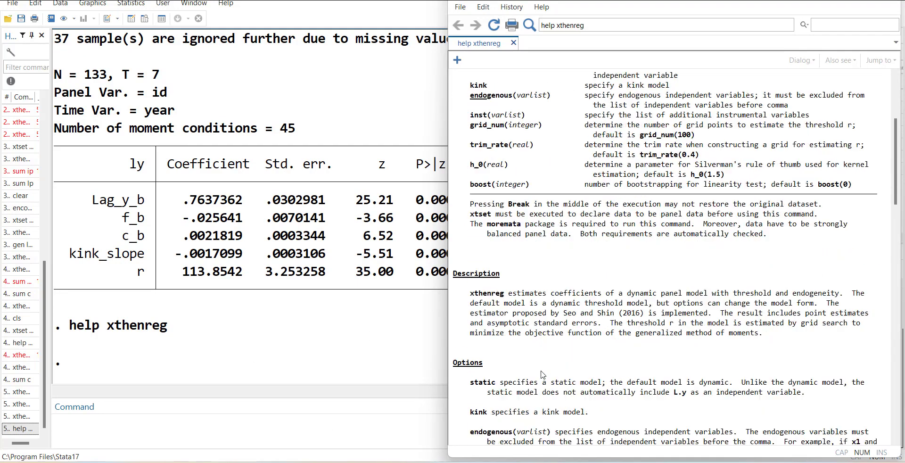
scroll(569, 377, "down", 6)
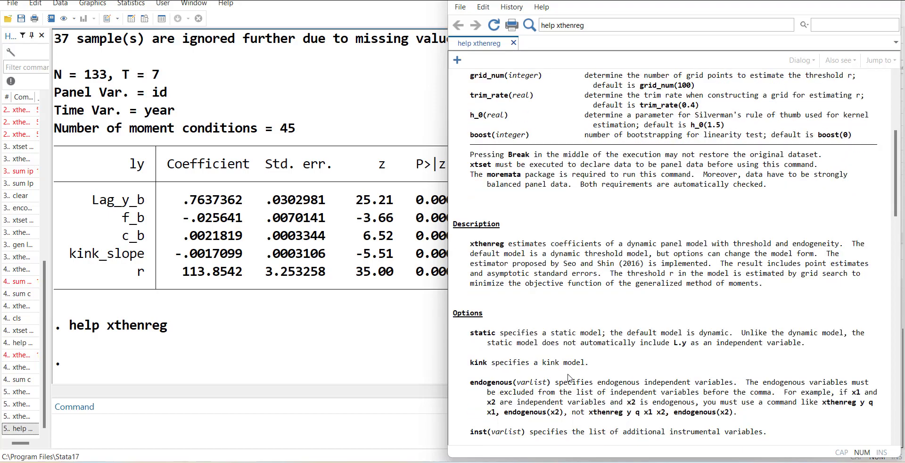
scroll(570, 377, "down", 15)
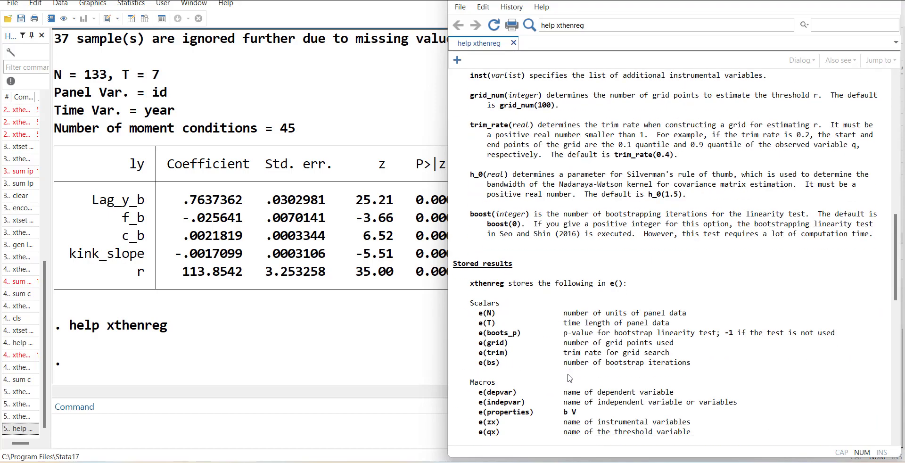
scroll(569, 377, "down", 1)
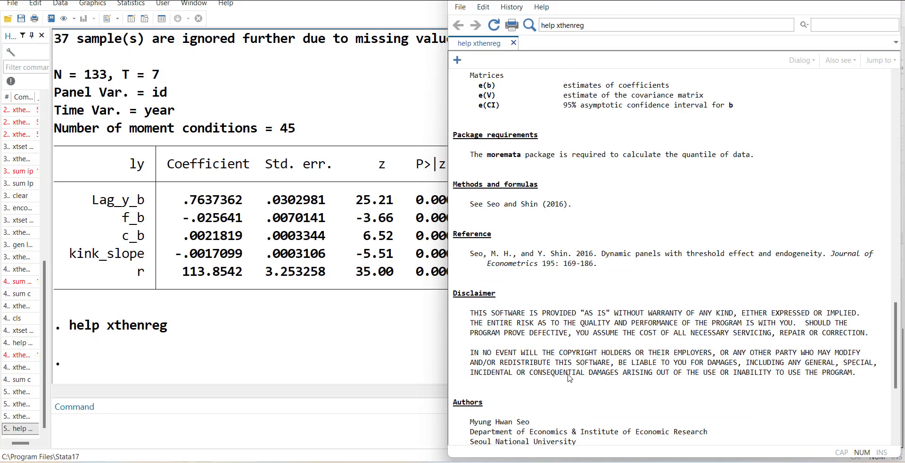
scroll(570, 378, "up", 16)
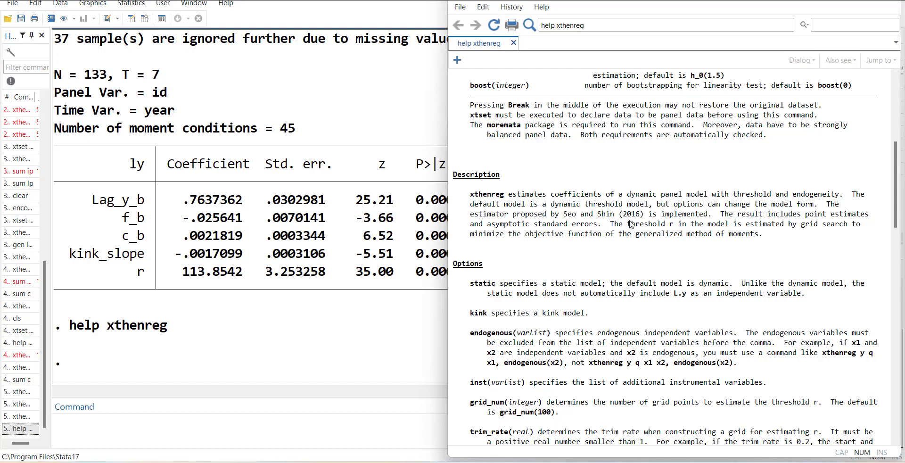
scroll(621, 296, "down", 15)
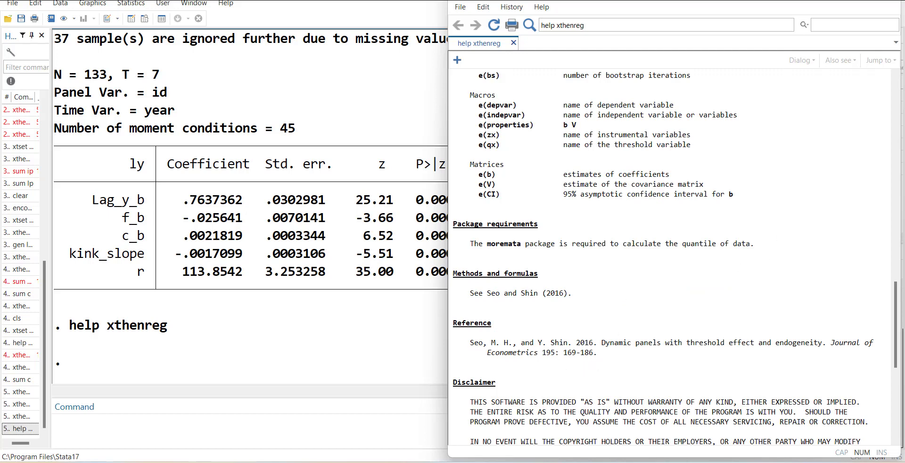
key("alt+Tab")
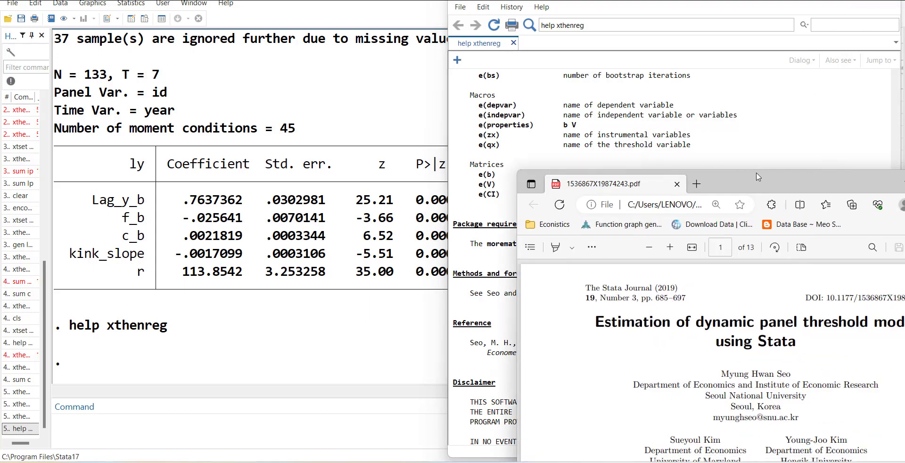
Enlarge the Edge PDF, read the article's abstract and introduction, then minimize it
left_click_drag(760, 185, 415, 105)
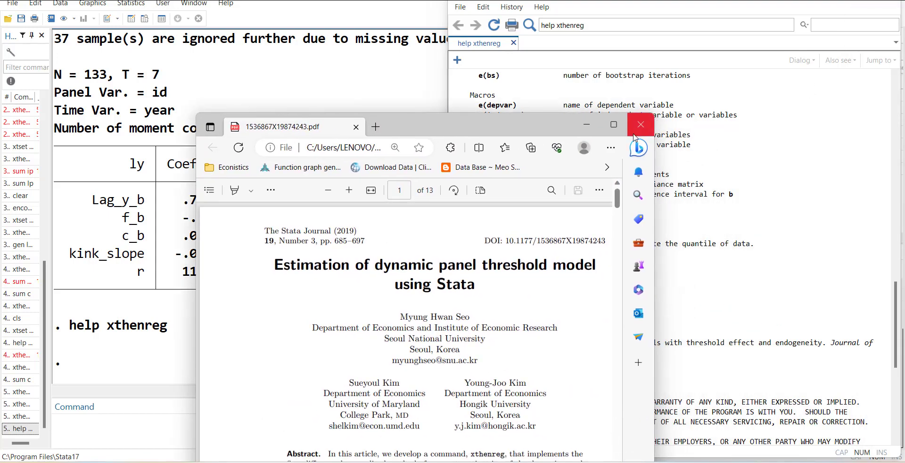
scroll(475, 391, "down", 3)
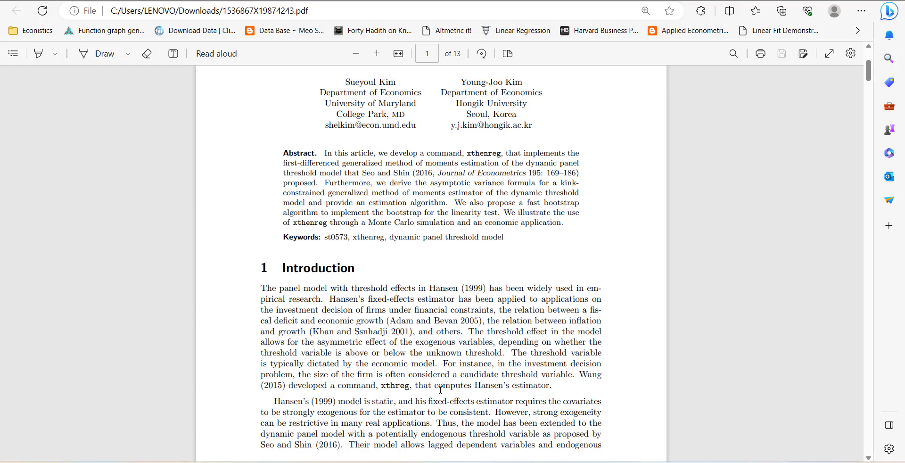
scroll(383, 376, "down", 1)
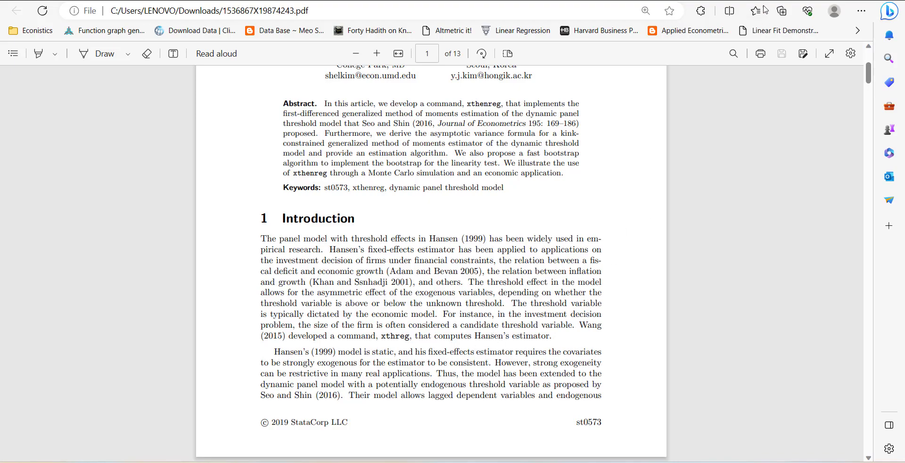
key("super+Down")
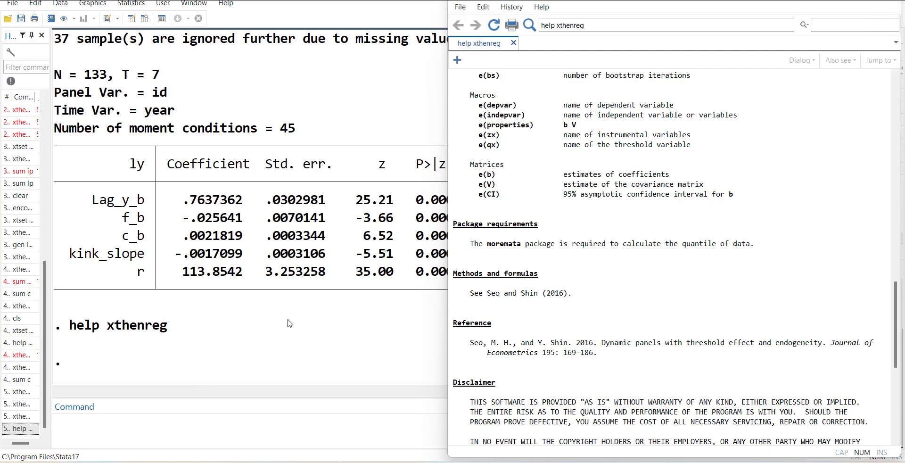
Bring Stata's Results window forward and scroll up to the dynamic kink output (Lag_y_b = .7637362)
left_click(290, 323)
scroll(289, 323, "up", 3)
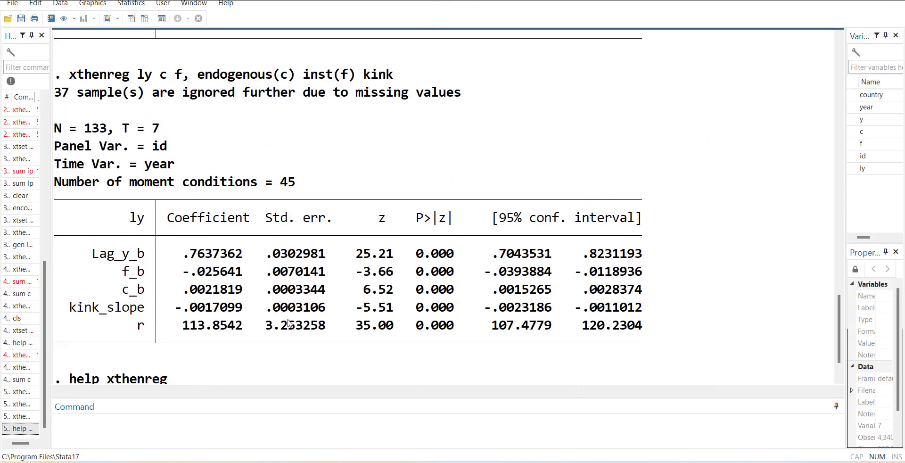
scroll(290, 323, "up", 2)
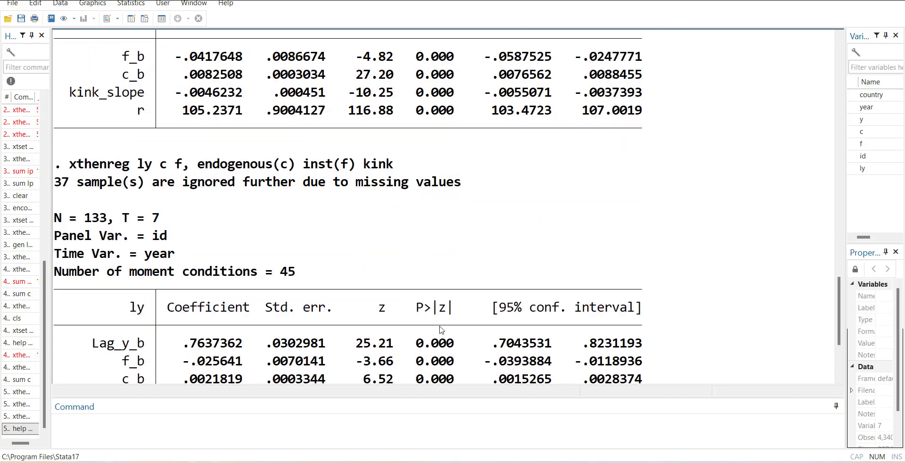
scroll(441, 330, "down", 5)
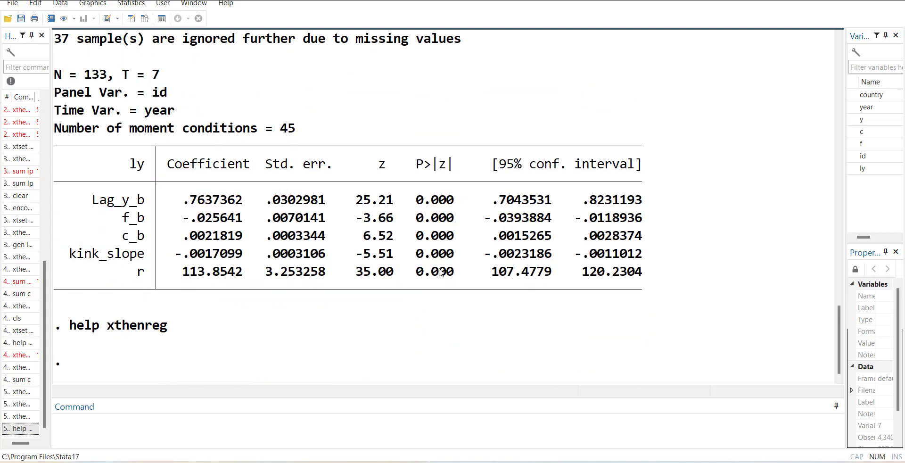
scroll(435, 263, "up", 10)
scroll(293, 305, "up", 10)
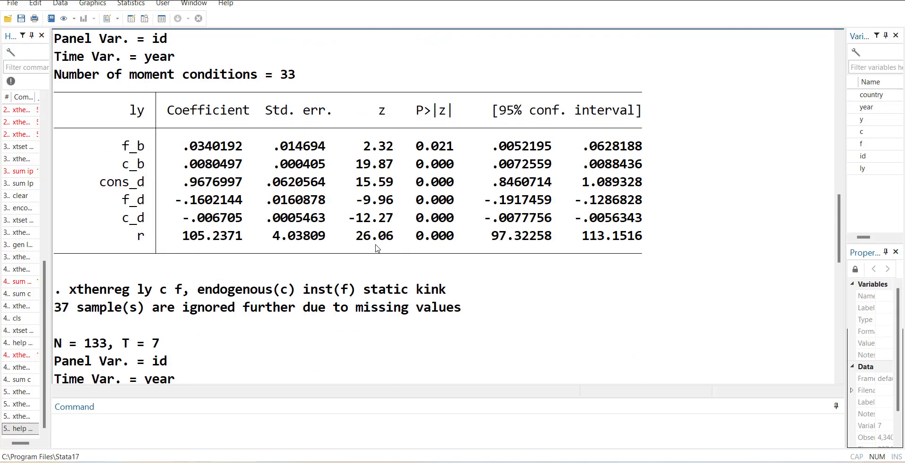
scroll(285, 162, "up", 4)
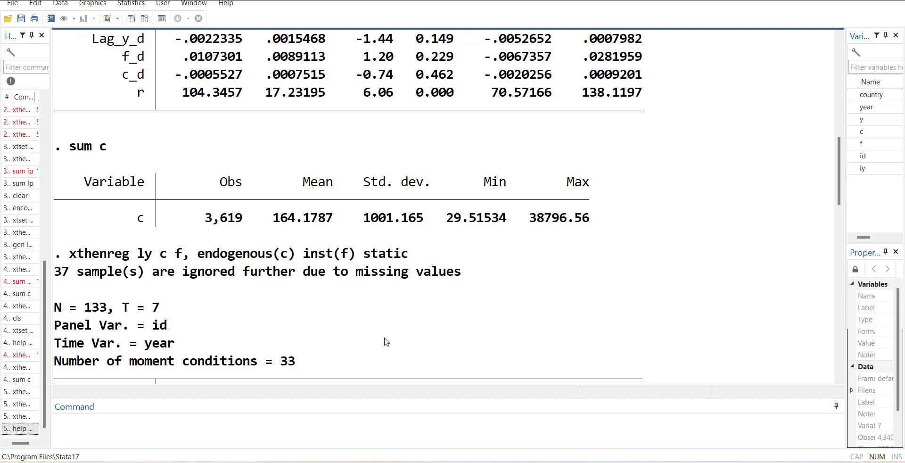
scroll(387, 341, "down", 15)
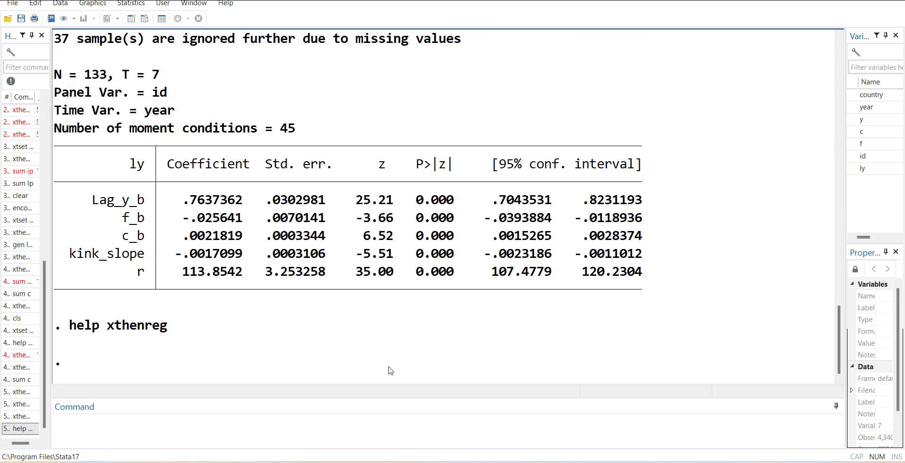